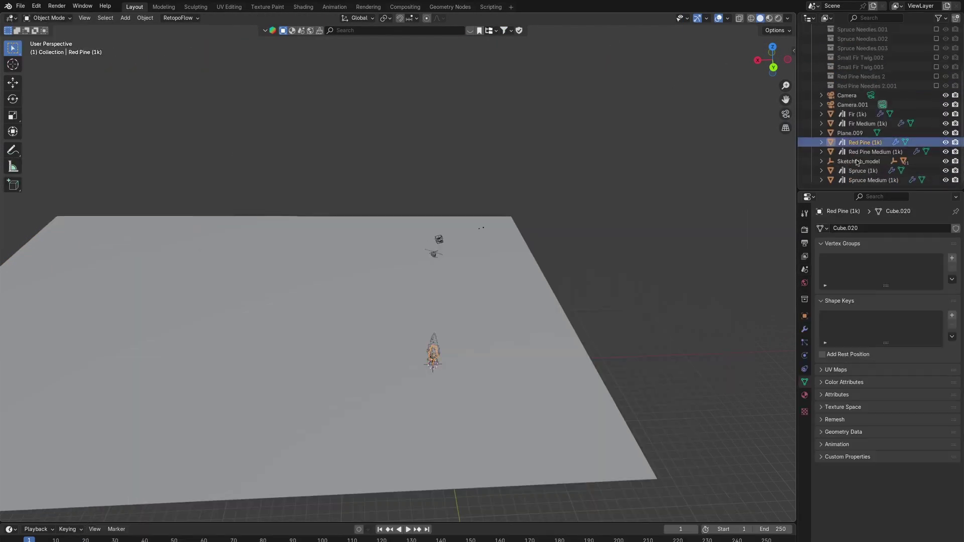
# Apply the Fir (1k) tree's GeometryNodes modifier so its generated mesh becomes permanent
pyautogui.moveTo(796, 315); pyautogui.dragTo(721, 314)
pyautogui.click(933, 243)
pyautogui.click(887, 255)
pyautogui.click(783, 114)
pyautogui.click(932, 244)
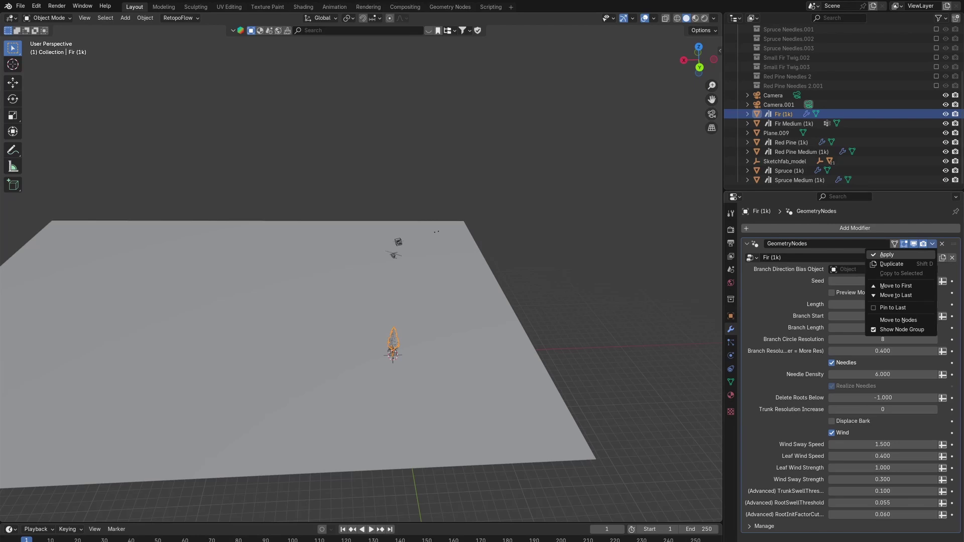
# Apply the GeometryNodes modifiers on Spruce (1k) and Spruce Medium (1k) as well
pyautogui.click(932, 244)
pyautogui.click(889, 265)
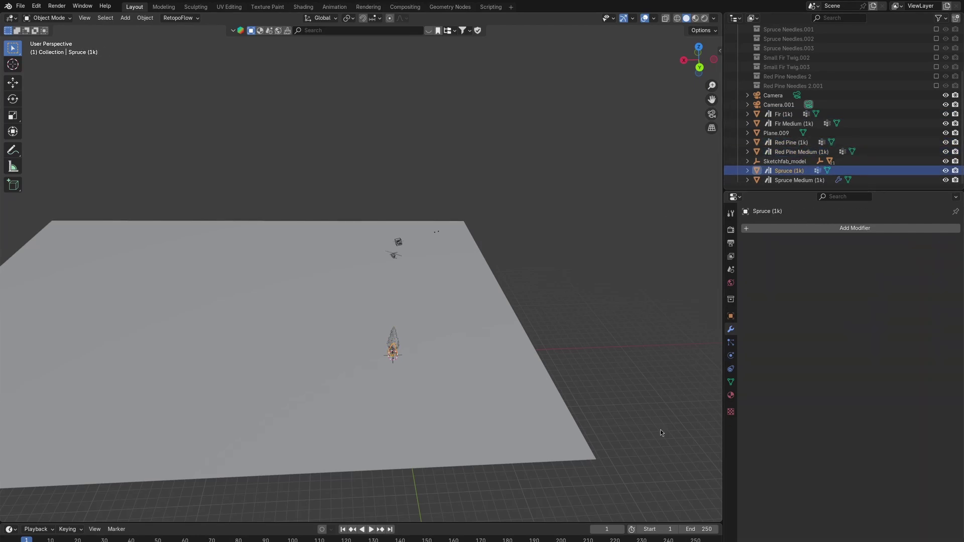
pyautogui.click(798, 181)
pyautogui.hotkey('ctrl', 'a')
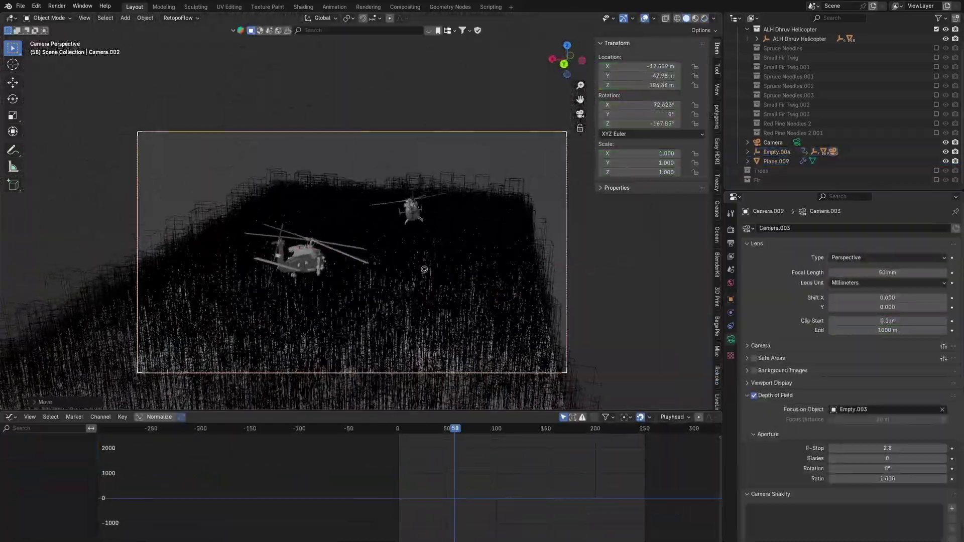
# Reframe the camera on the helicopters and adjust the fog's Map Range From Min height value
pyautogui.moveTo(426, 238); pyautogui.dragTo(574, 211, button='middle')
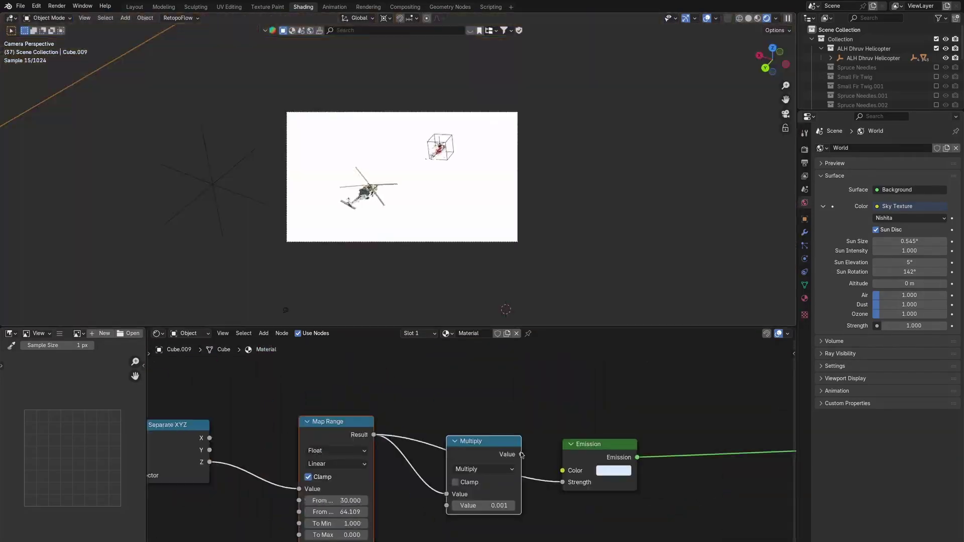
pyautogui.doubleClick(548, 463)
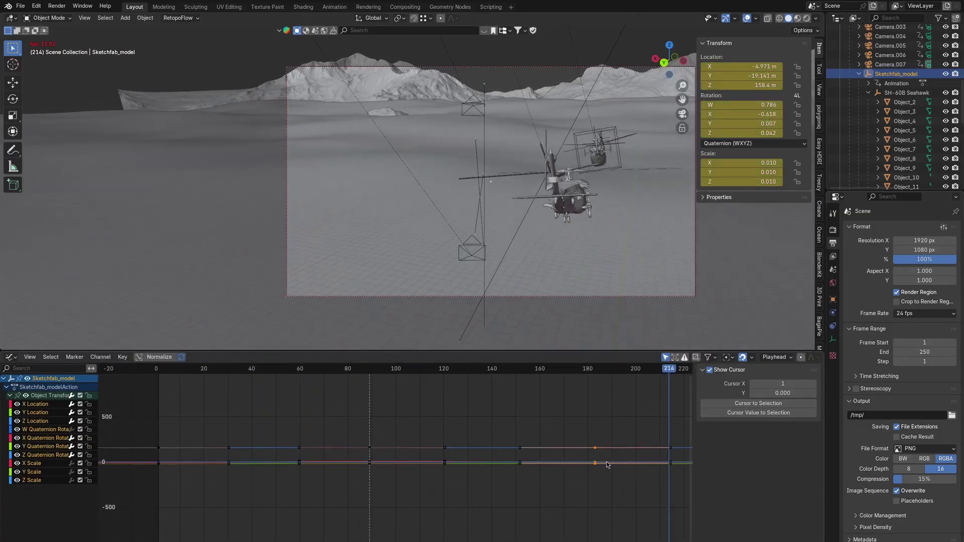
# Scrub to a later chase frame and preview it with the cool purple grade in Resolve
pyautogui.click(380, 368)
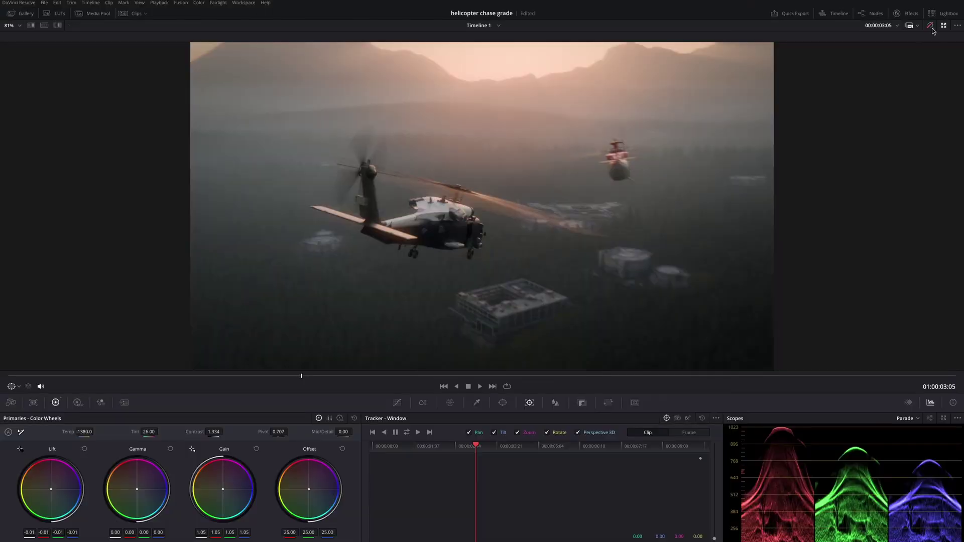
pyautogui.click(930, 26)
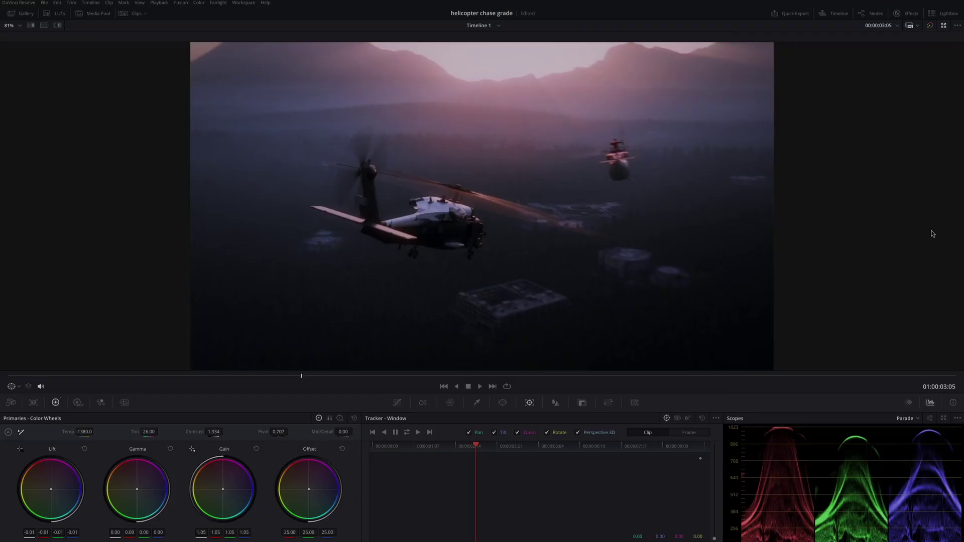